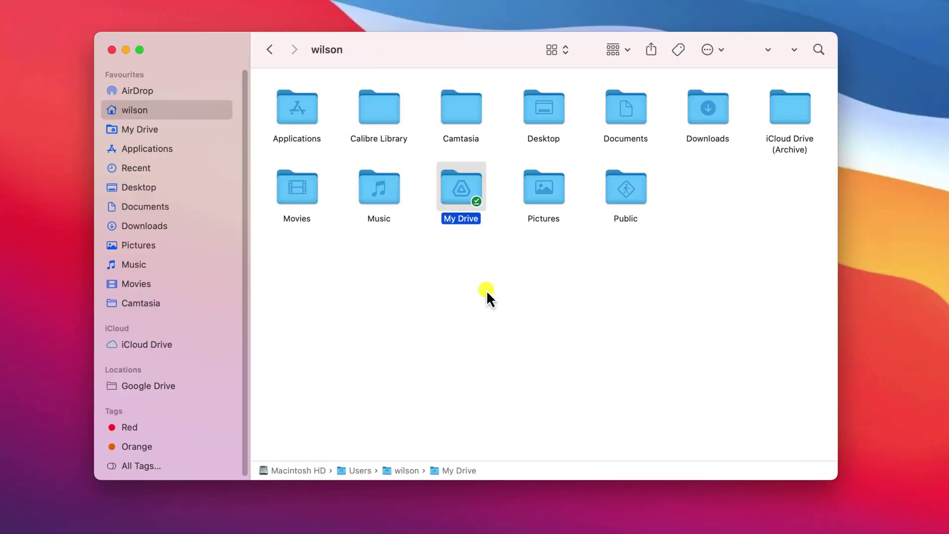
- Download Drive for desktop from My Drive's settings menu and run GoogleDrive.pkg past the introduction
{"action": "left_click", "coordinate": [127, 129]}
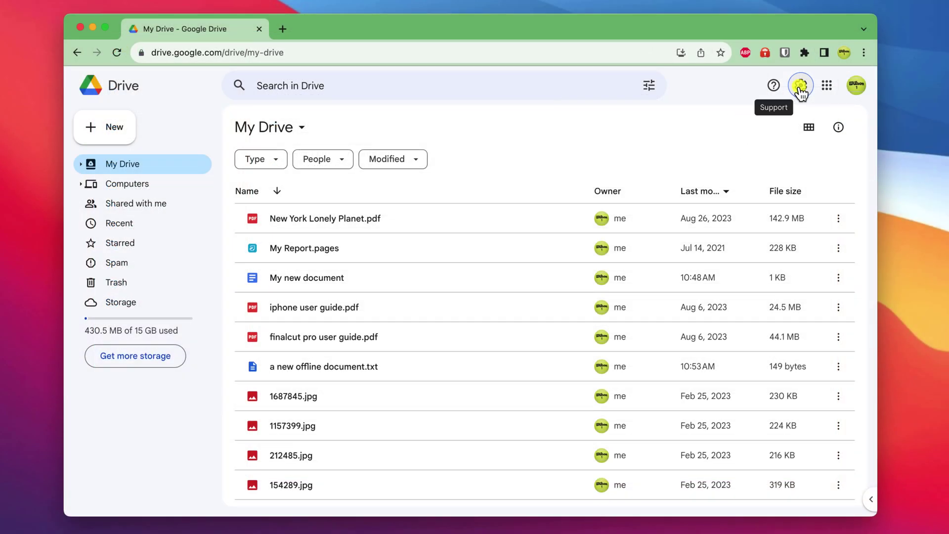
{"action": "left_click", "coordinate": [801, 86]}
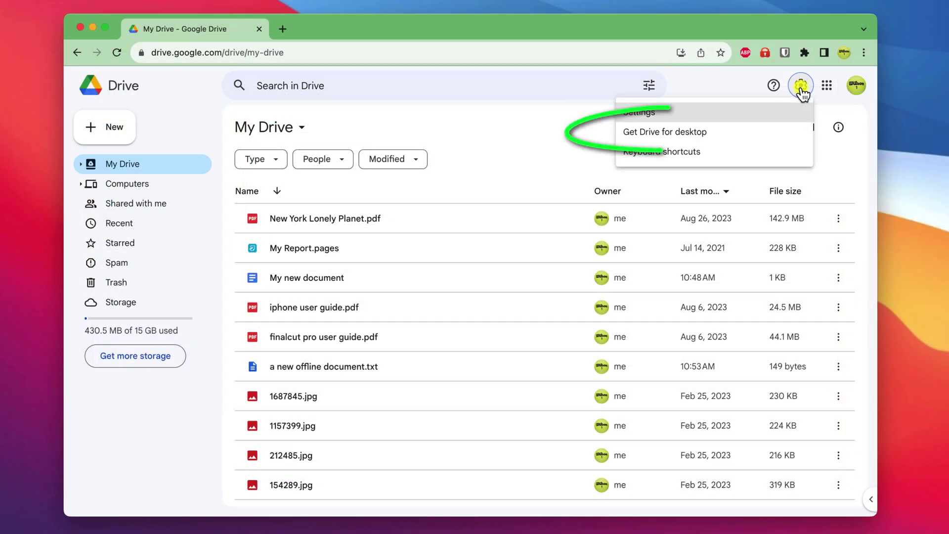
{"action": "left_click", "coordinate": [712, 135]}
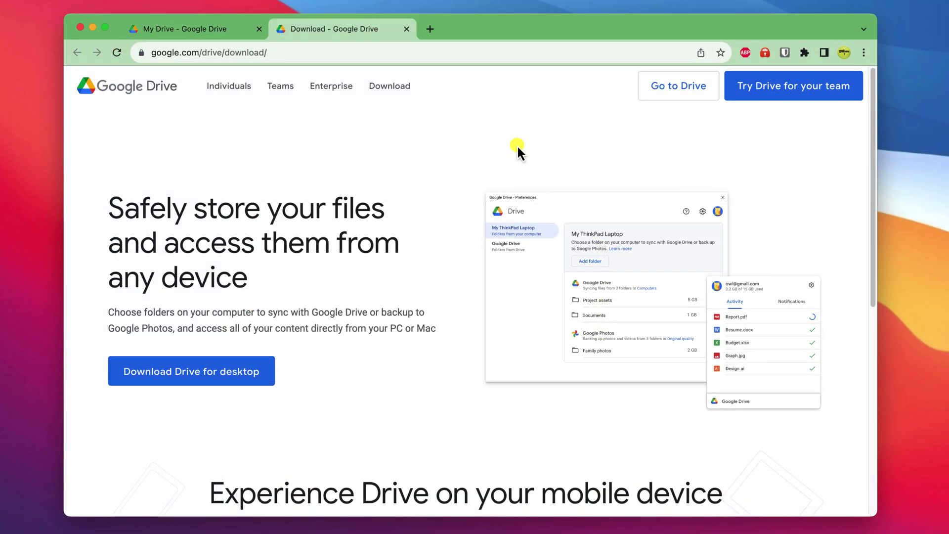
{"action": "left_click", "coordinate": [254, 381]}
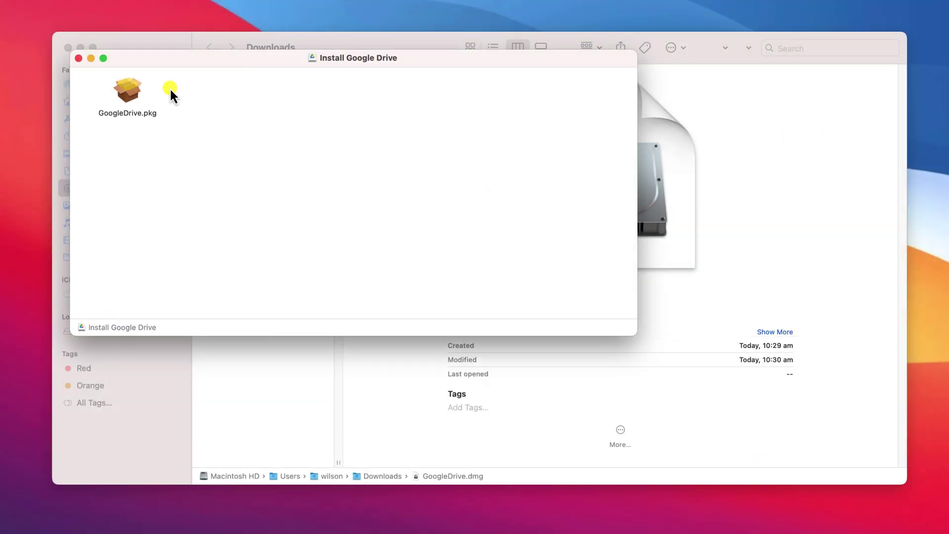
{"action": "double_click", "coordinate": [126, 94]}
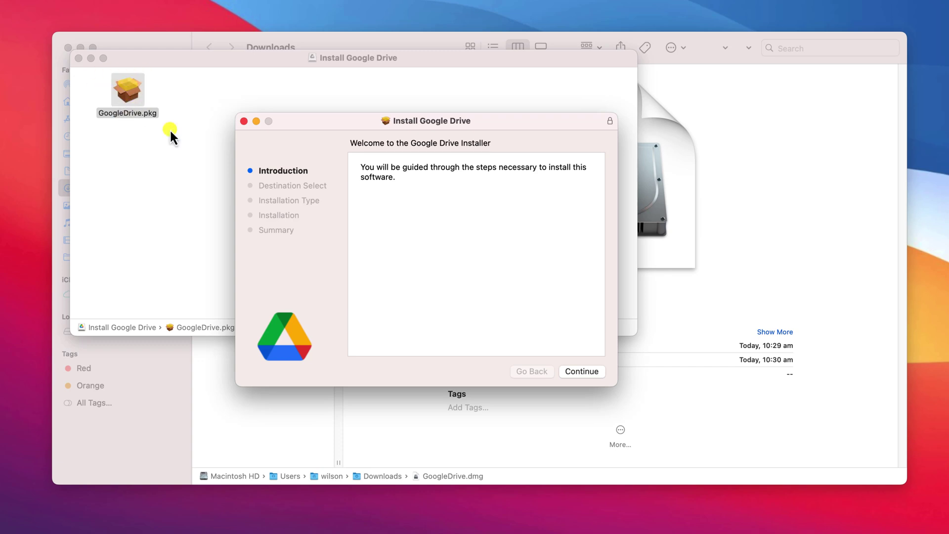
{"action": "left_click", "coordinate": [582, 372]}
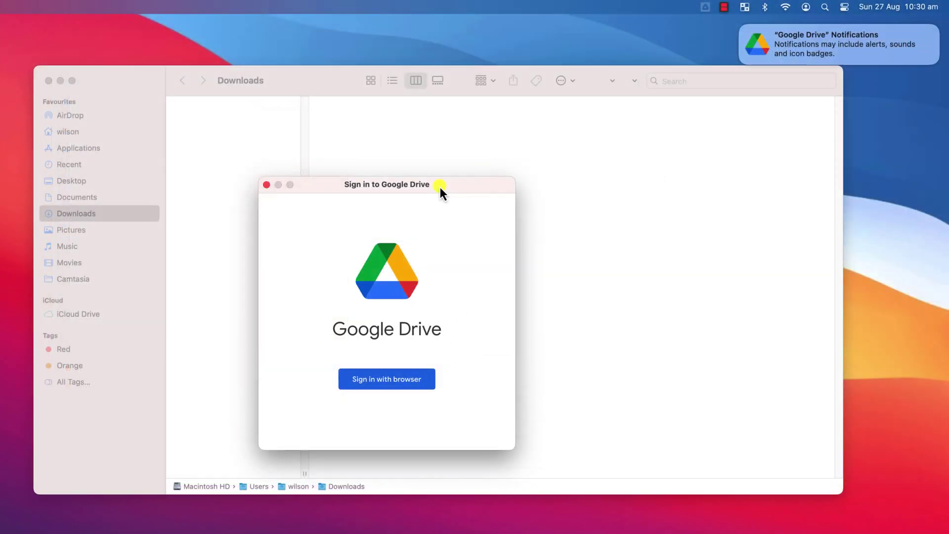
- Sign in through the browser, allow syncing, and open Preferences while skipping the tour
{"action": "left_click", "coordinate": [461, 355]}
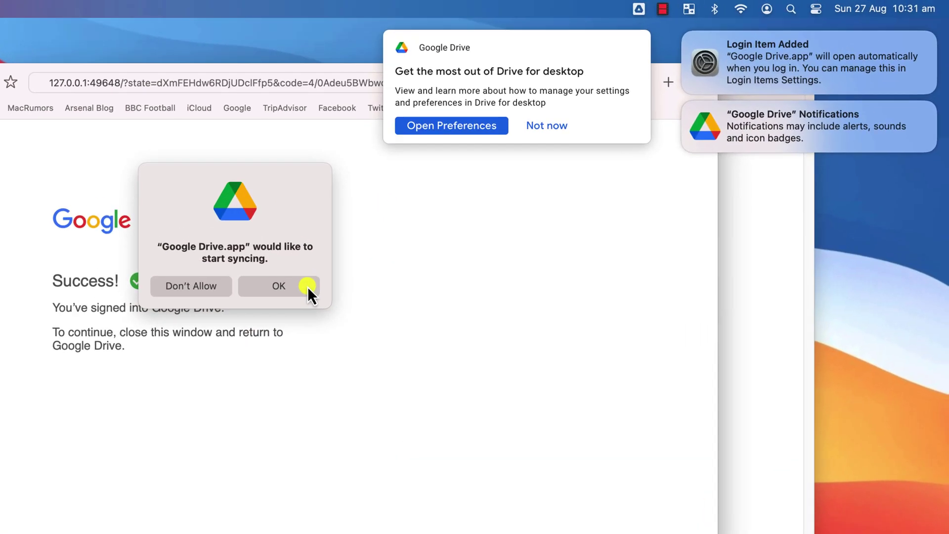
{"action": "left_click", "coordinate": [457, 218]}
{"action": "left_click", "coordinate": [433, 130]}
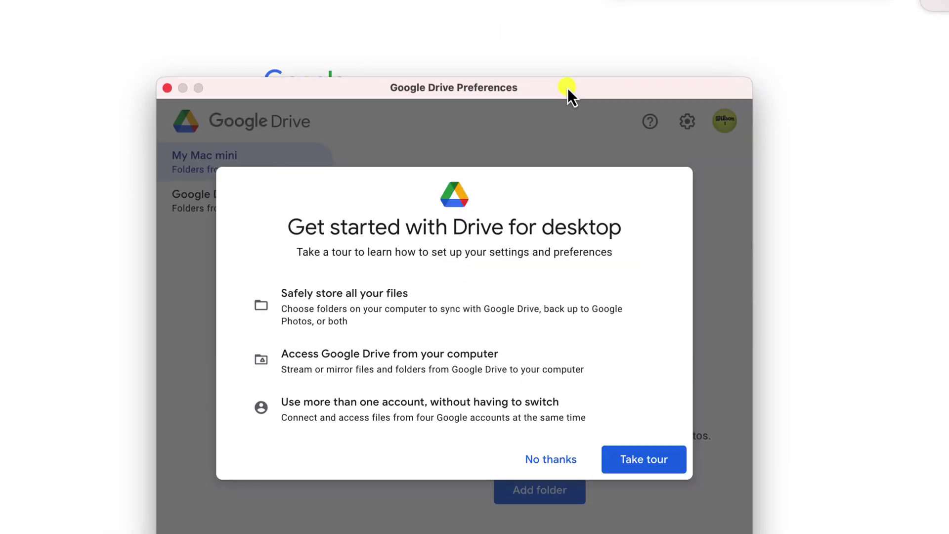
{"action": "left_click_drag", "start_coordinate": [567, 87], "coordinate": [560, 40]}
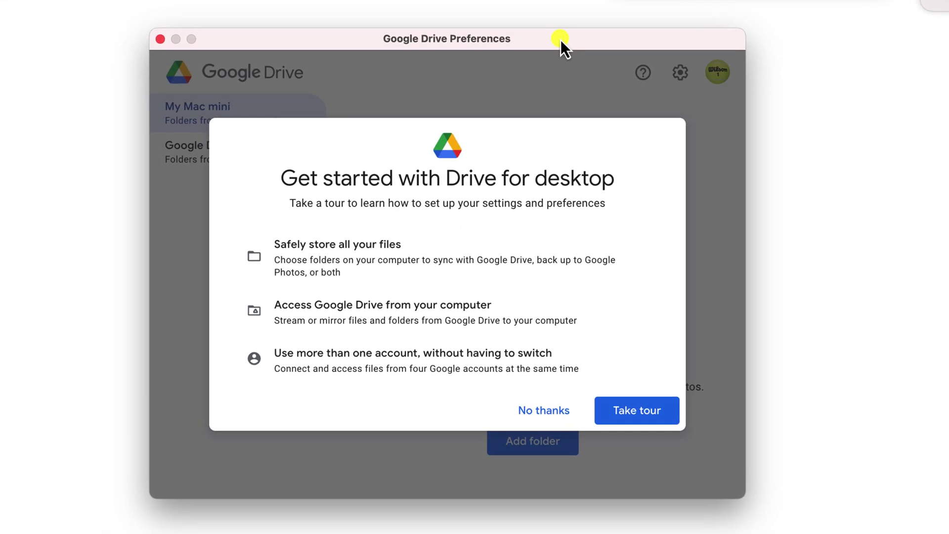
{"action": "left_click", "coordinate": [536, 415]}
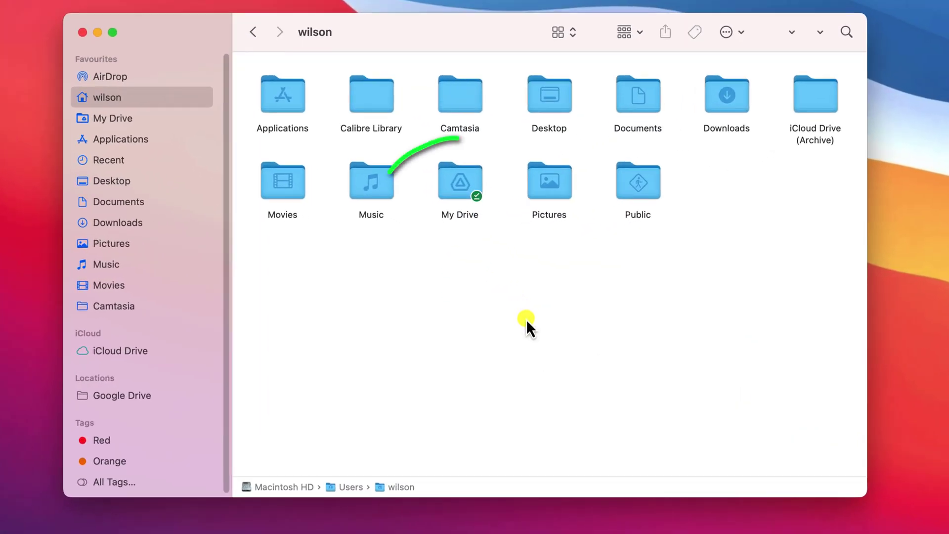
- Open the My Drive folder in Finder, snapped to the right half beside Chrome's My Drive
{"action": "left_click", "coordinate": [456, 181]}
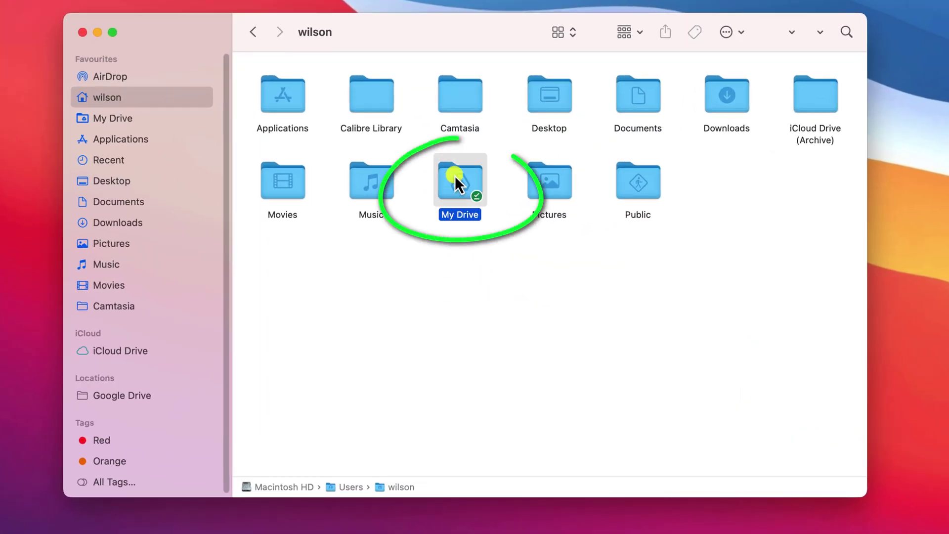
{"action": "left_click", "coordinate": [99, 117]}
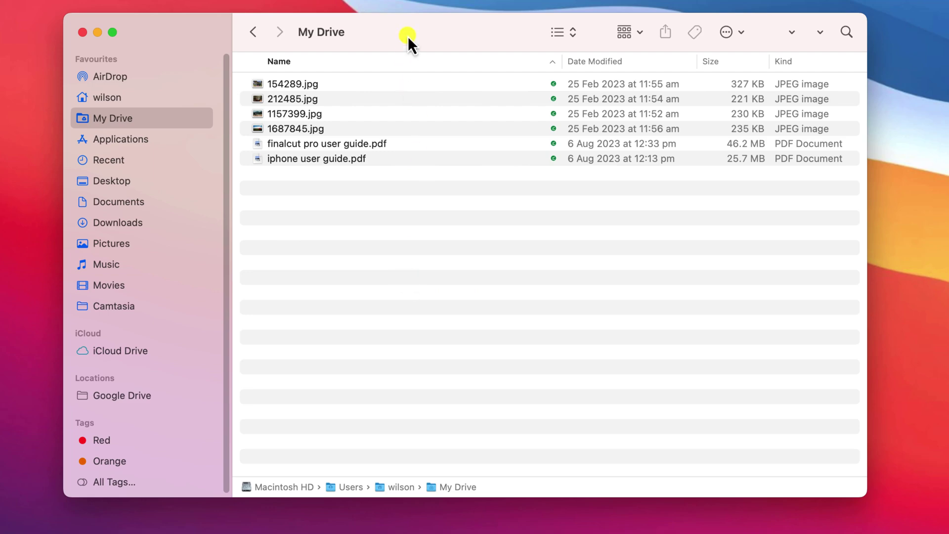
{"action": "left_click_drag", "start_coordinate": [408, 36], "coordinate": [948, 178]}
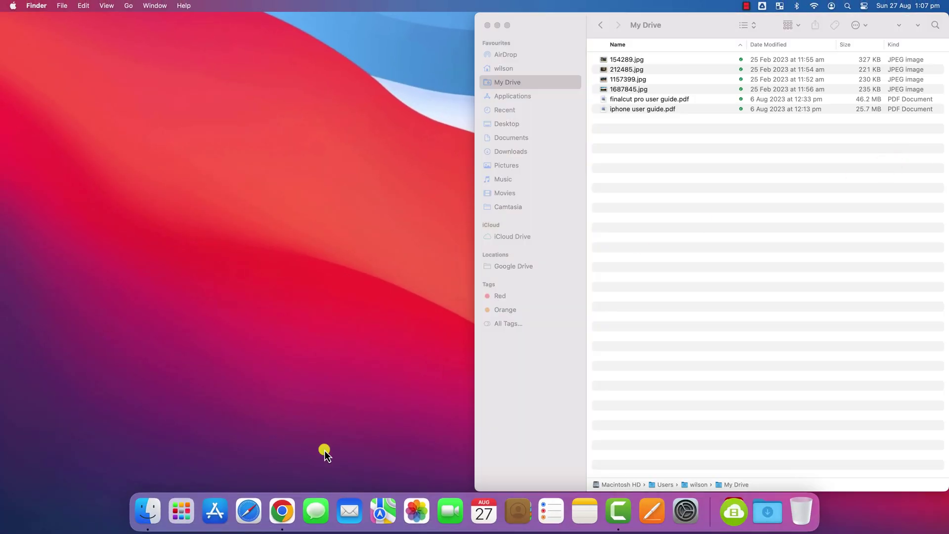
{"action": "left_click", "coordinate": [281, 511]}
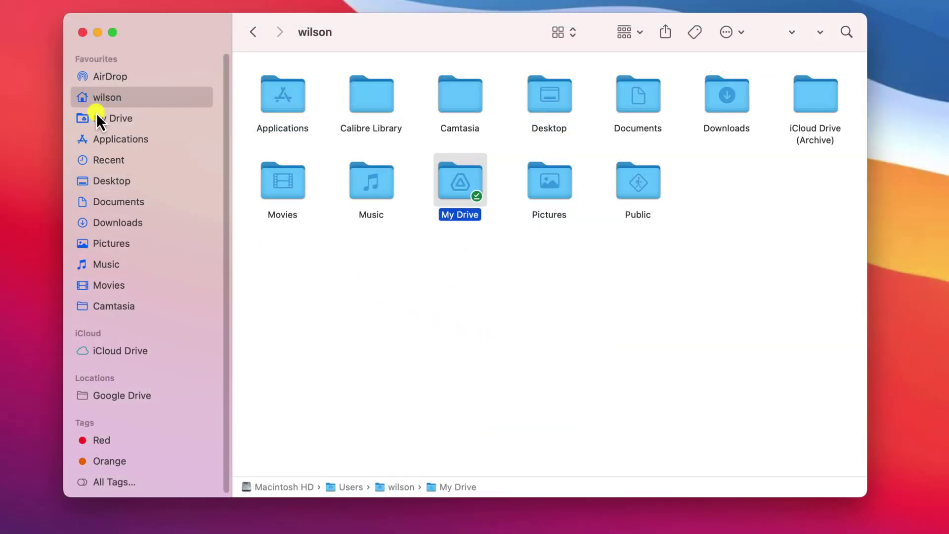
{"action": "left_click", "coordinate": [99, 118]}
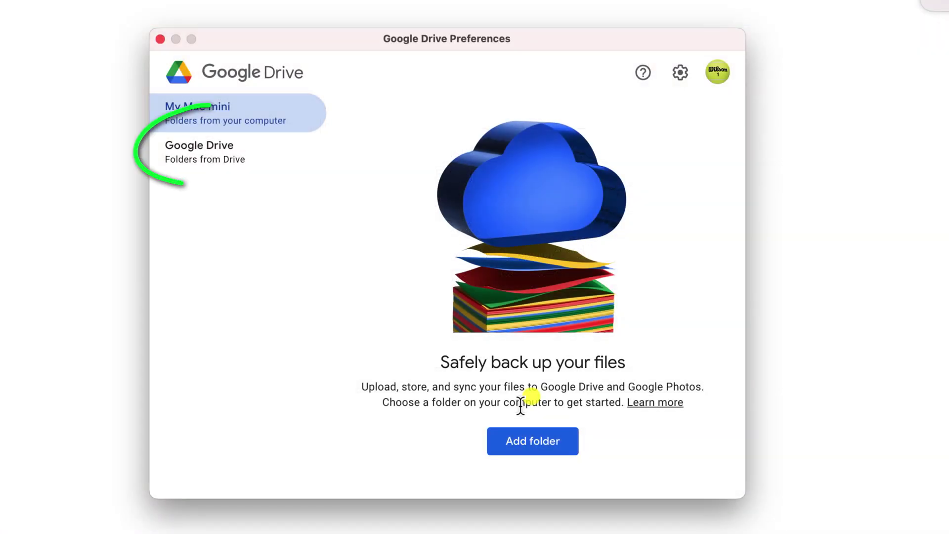
- In the Google Drive preferences section, pick Mirror files instead of Stream files for My Drive
{"action": "left_click", "coordinate": [232, 160]}
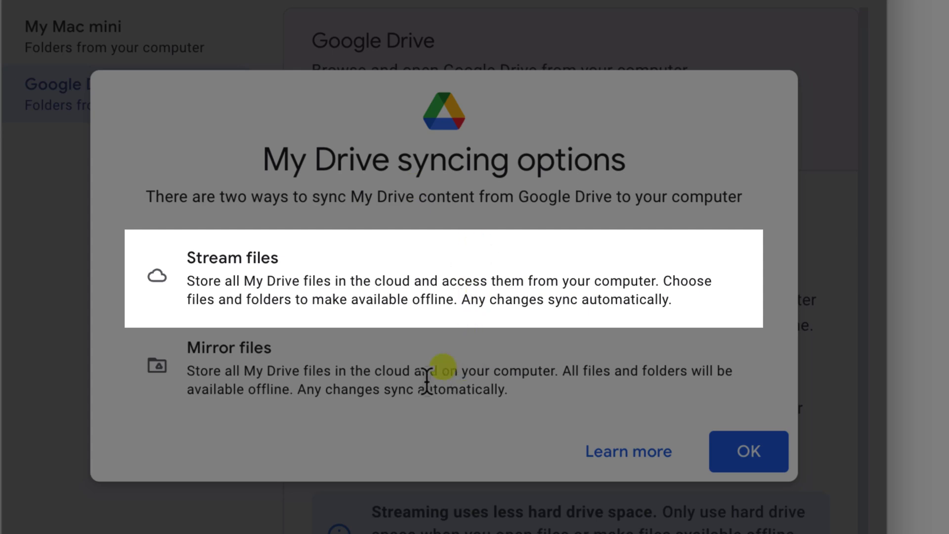
{"action": "left_click", "coordinate": [235, 361]}
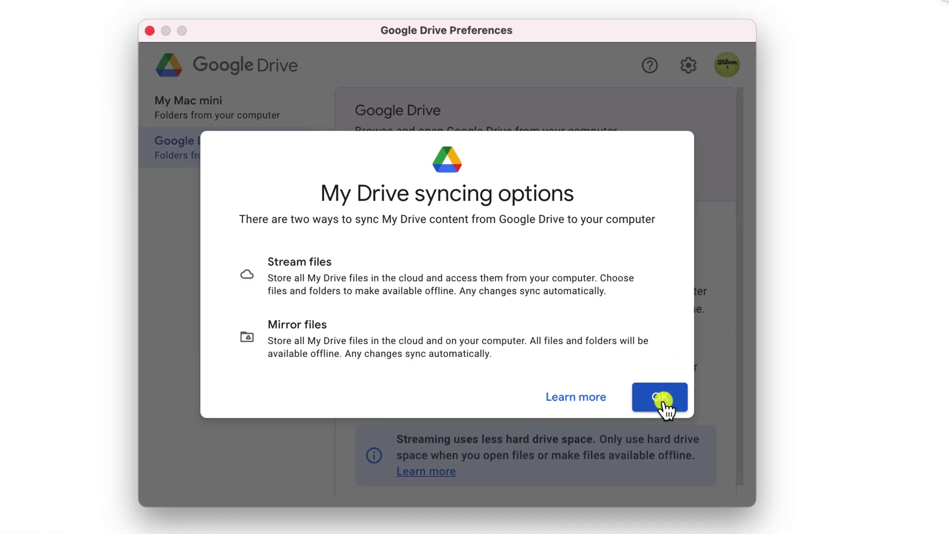
- Confirm and save Mirror files syncing, then allow Google Drive notifications
{"action": "left_click", "coordinate": [663, 400]}
{"action": "left_click", "coordinate": [447, 349]}
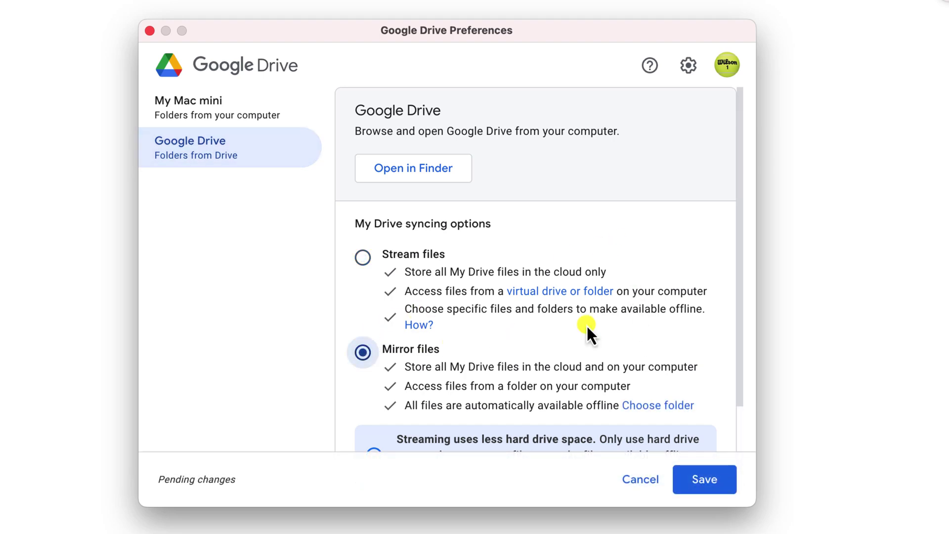
{"action": "left_click_drag", "start_coordinate": [740, 297], "coordinate": [741, 343]}
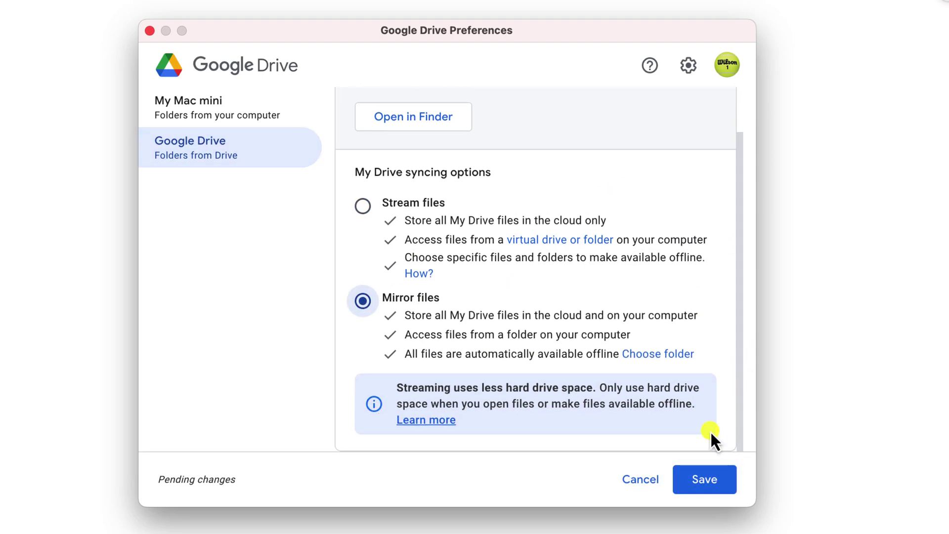
{"action": "left_click", "coordinate": [706, 482]}
{"action": "left_click", "coordinate": [912, 113]}
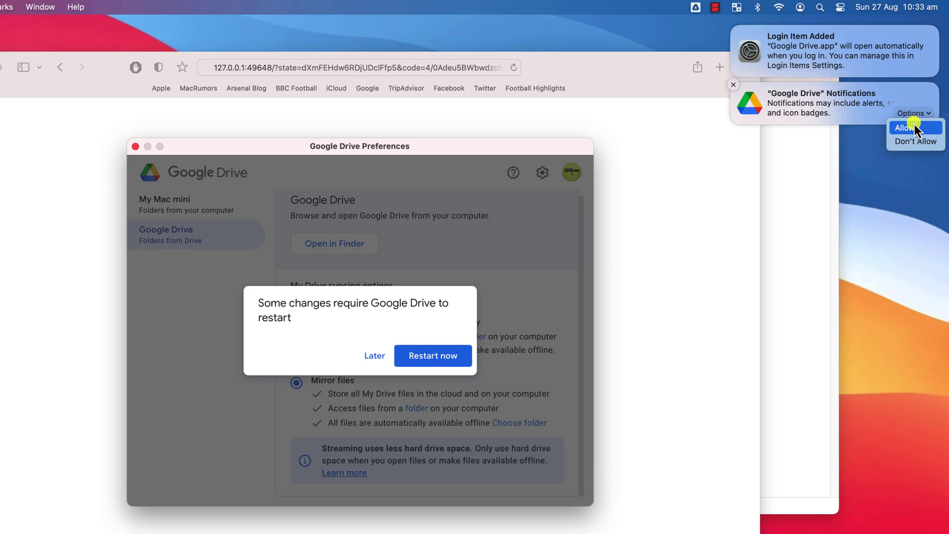
{"action": "left_click", "coordinate": [906, 129]}
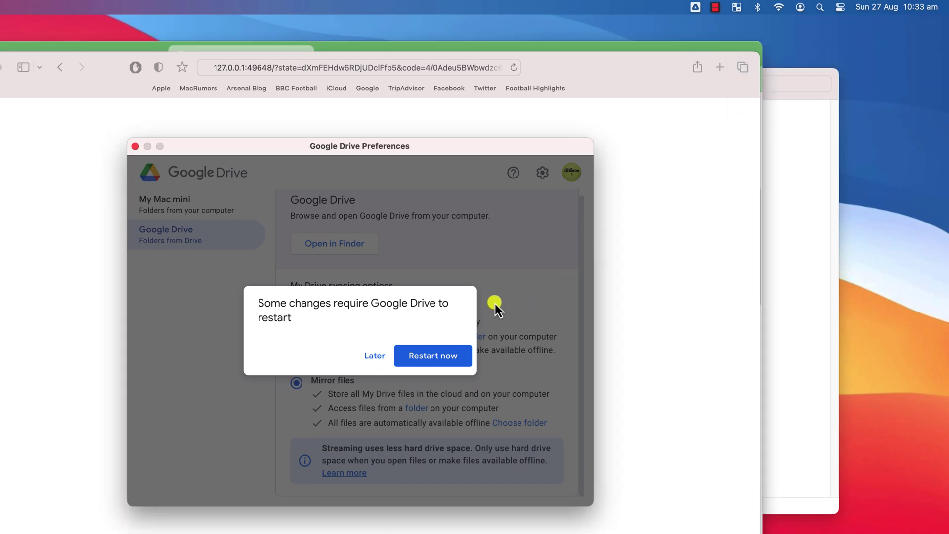
- Restart Drive, then show the mirrored My Drive in Finder on the right beside the browser's My Drive
{"action": "left_click", "coordinate": [424, 359]}
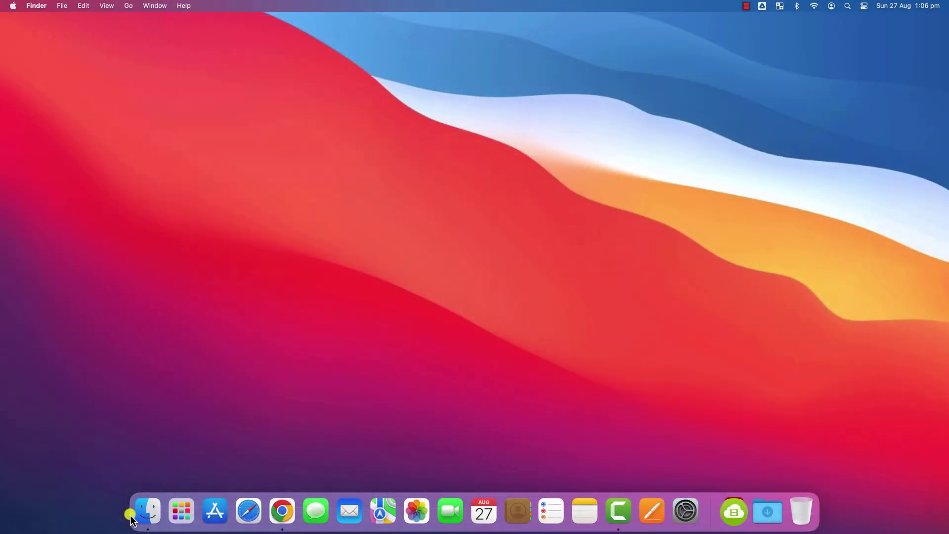
{"action": "left_click", "coordinate": [148, 511]}
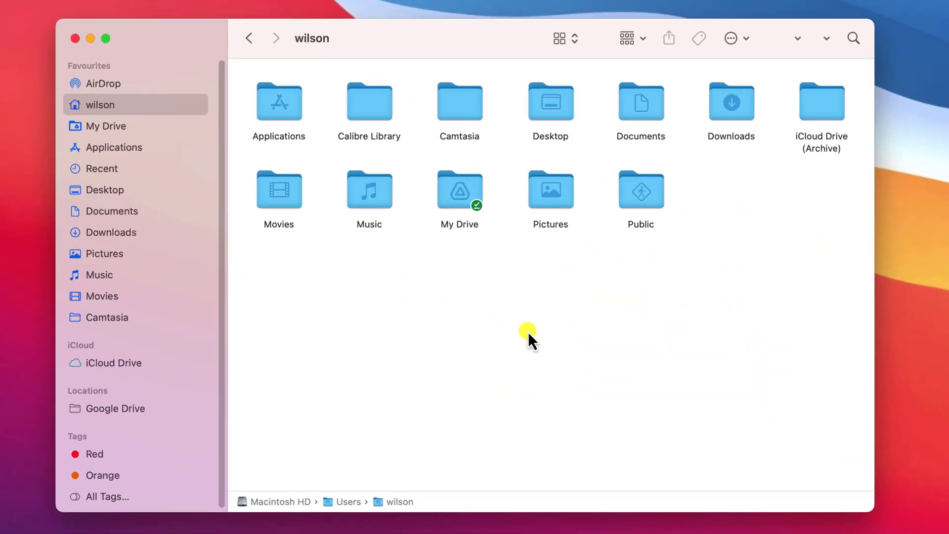
{"action": "left_click", "coordinate": [455, 186]}
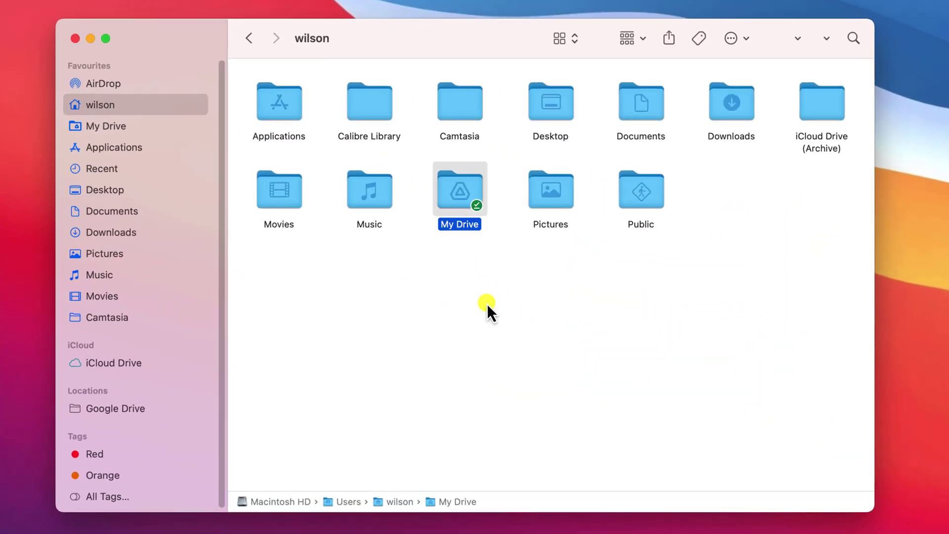
{"action": "left_click", "coordinate": [92, 126]}
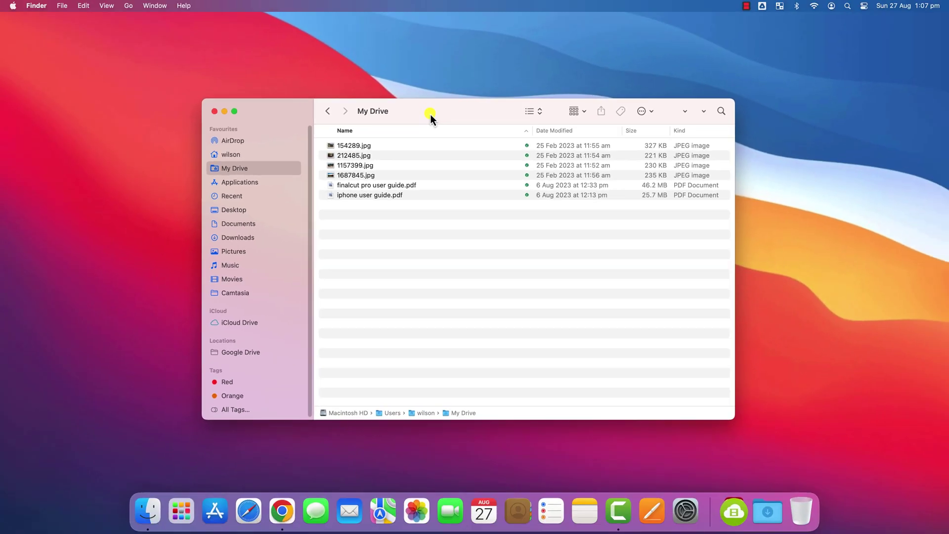
{"action": "left_click_drag", "start_coordinate": [424, 114], "coordinate": [946, 136]}
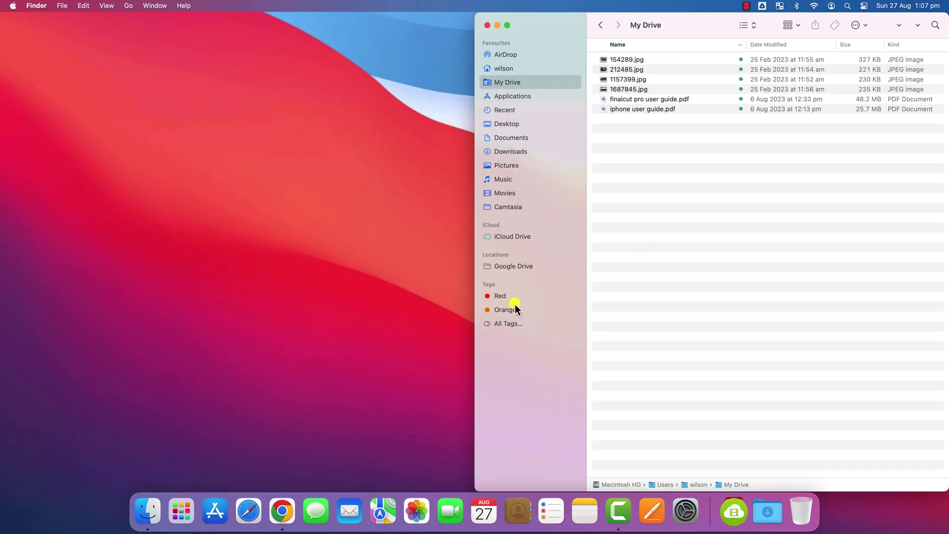
{"action": "left_click", "coordinate": [407, 361]}
{"action": "left_click", "coordinate": [282, 511]}
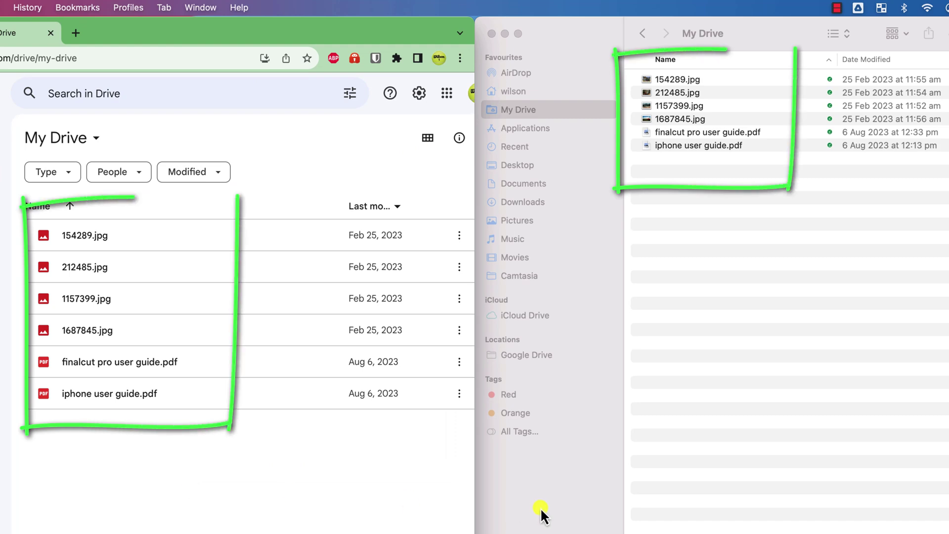
{"action": "left_click", "coordinate": [540, 510]}
- Move USA Best Road Trips.pdf from Documents into My Drive and select it there
{"action": "left_click", "coordinate": [349, 515]}
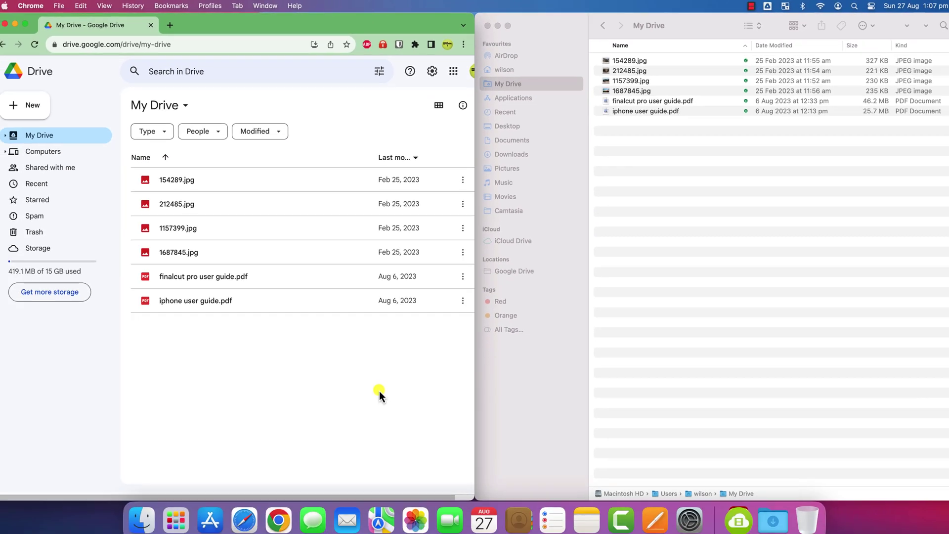
{"action": "left_click", "coordinate": [540, 514]}
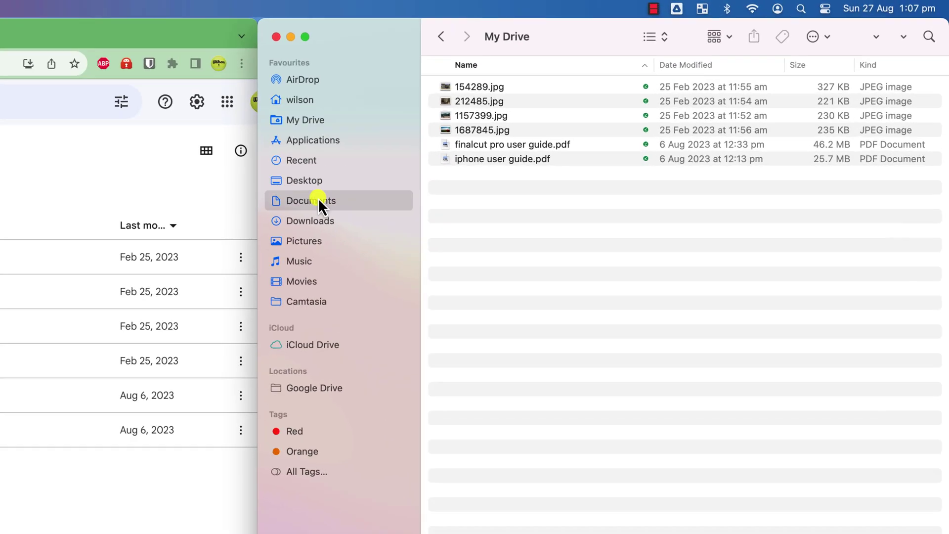
{"action": "left_click", "coordinate": [524, 138]}
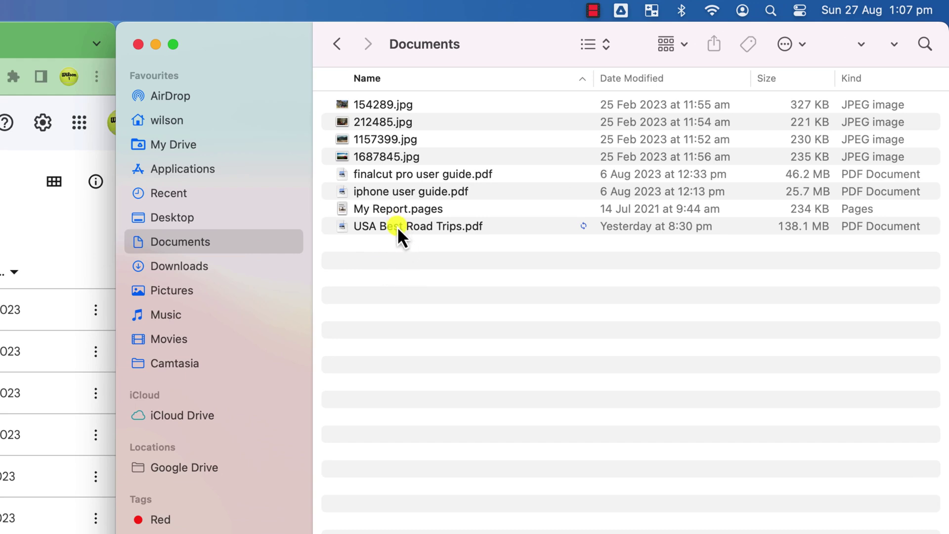
{"action": "left_click_drag", "start_coordinate": [396, 226], "coordinate": [196, 147]}
{"action": "left_click", "coordinate": [197, 147]}
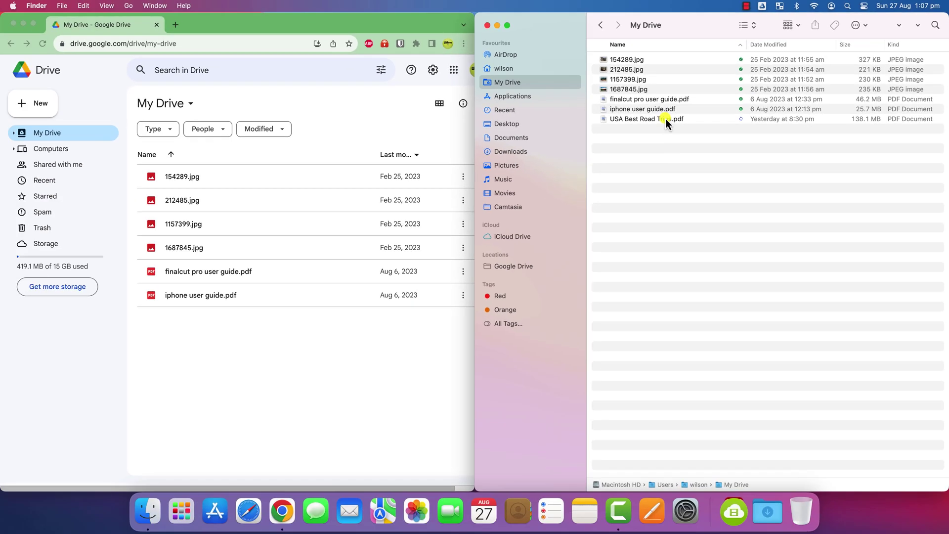
{"action": "left_click", "coordinate": [666, 119]}
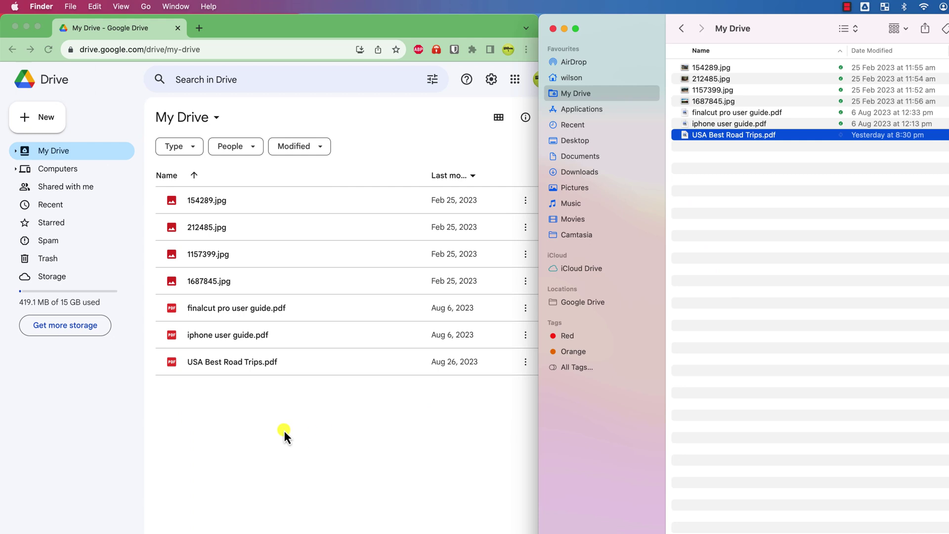
- Create My new document in Google Docs with a sync sentence, then select My new document.gdoc in Finder
{"action": "right_click", "coordinate": [284, 430]}
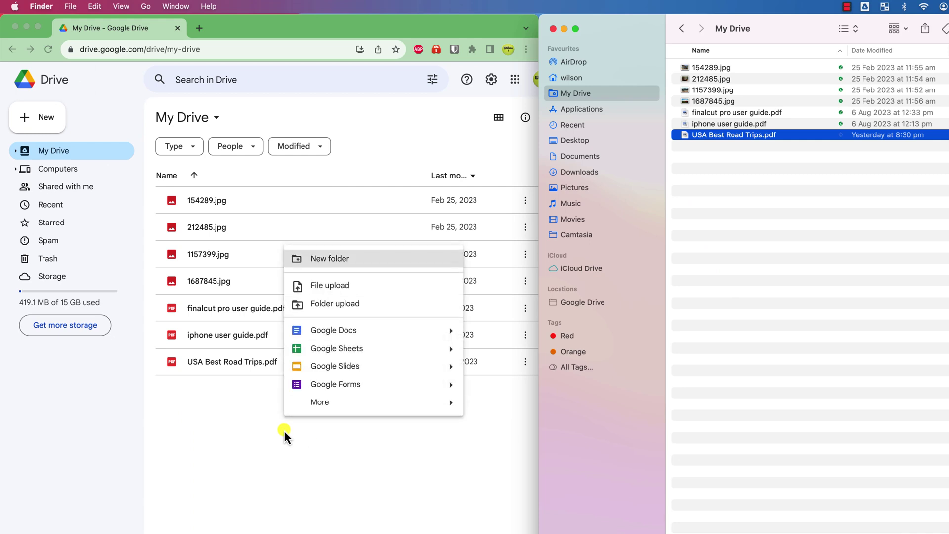
{"action": "left_click", "coordinate": [343, 334]}
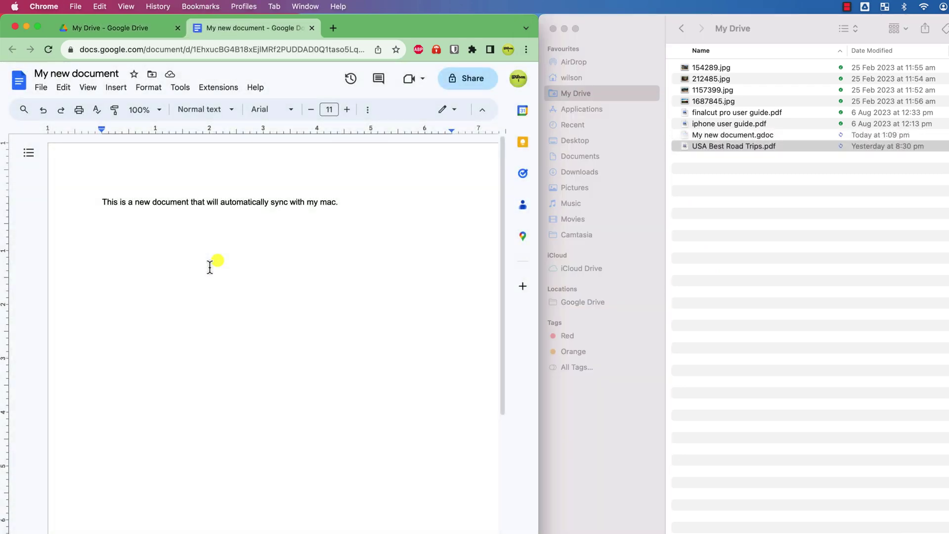
{"action": "left_click", "coordinate": [210, 264]}
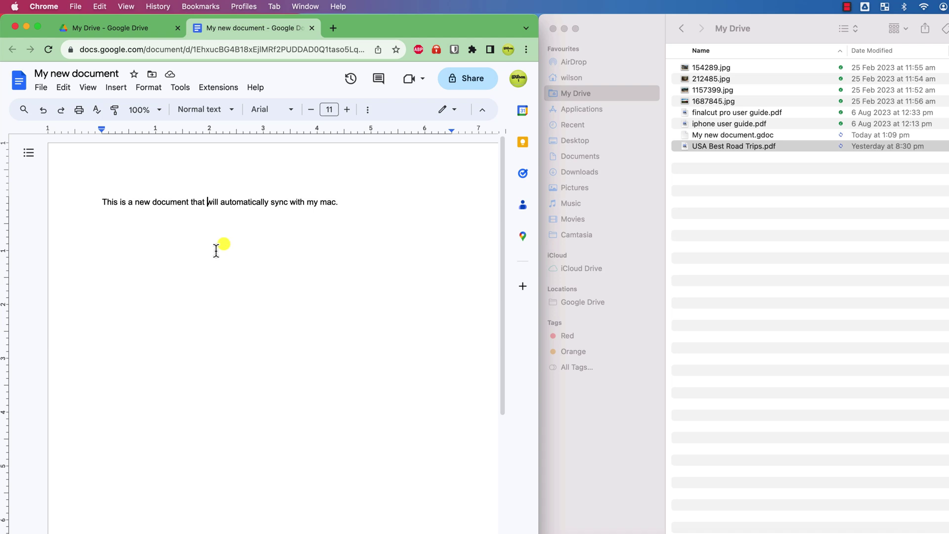
{"action": "left_click", "coordinate": [312, 29]}
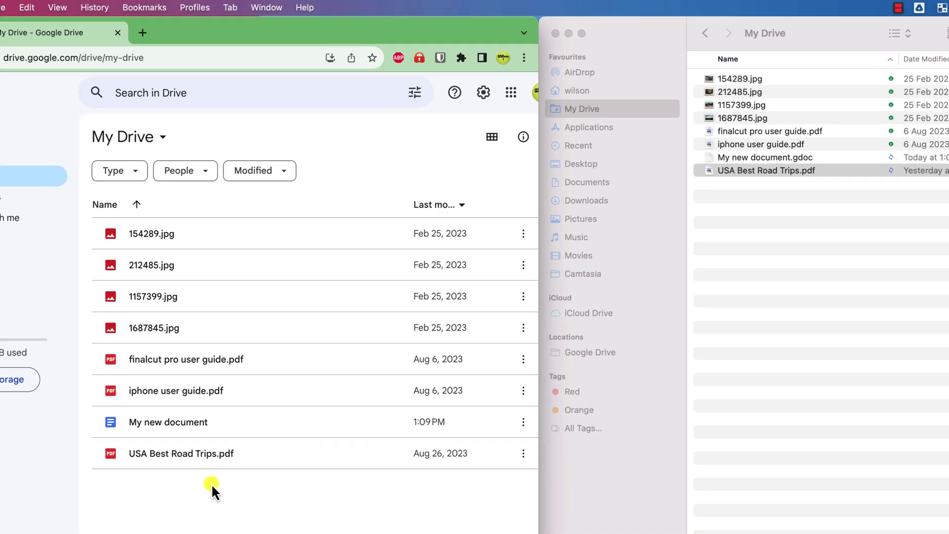
{"action": "left_click", "coordinate": [813, 168]}
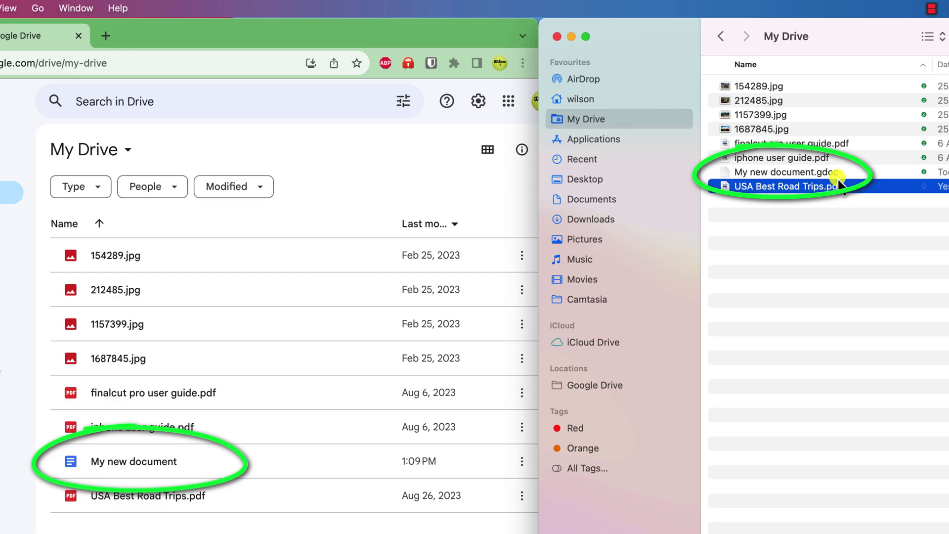
{"action": "left_click", "coordinate": [849, 174]}
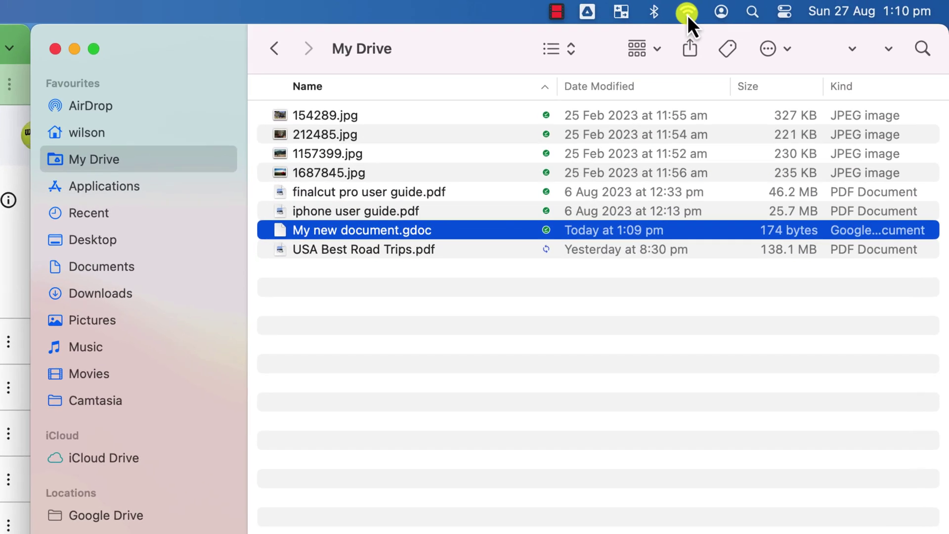
- Turn Wi-Fi off from the menu bar to go offline
{"action": "left_click", "coordinate": [814, 6]}
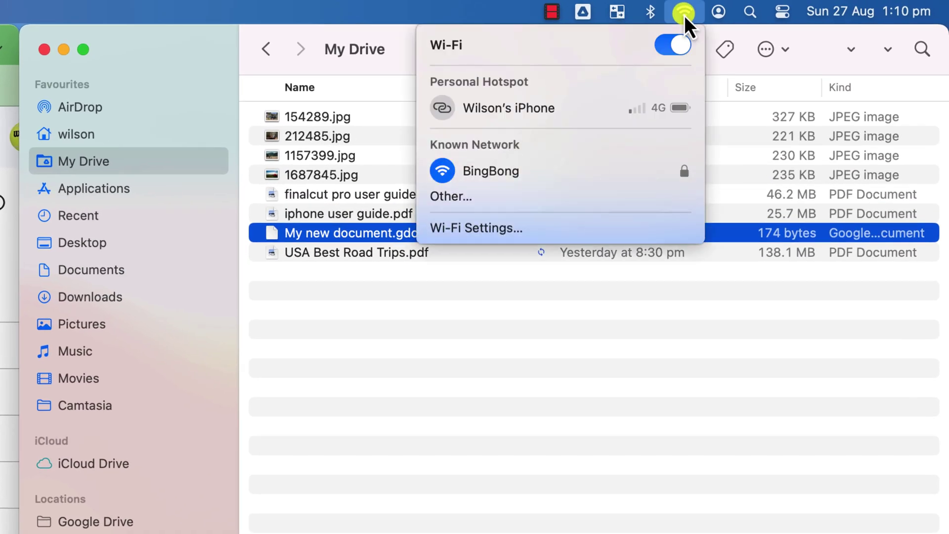
{"action": "left_click", "coordinate": [665, 50]}
{"action": "left_click", "coordinate": [347, 391]}
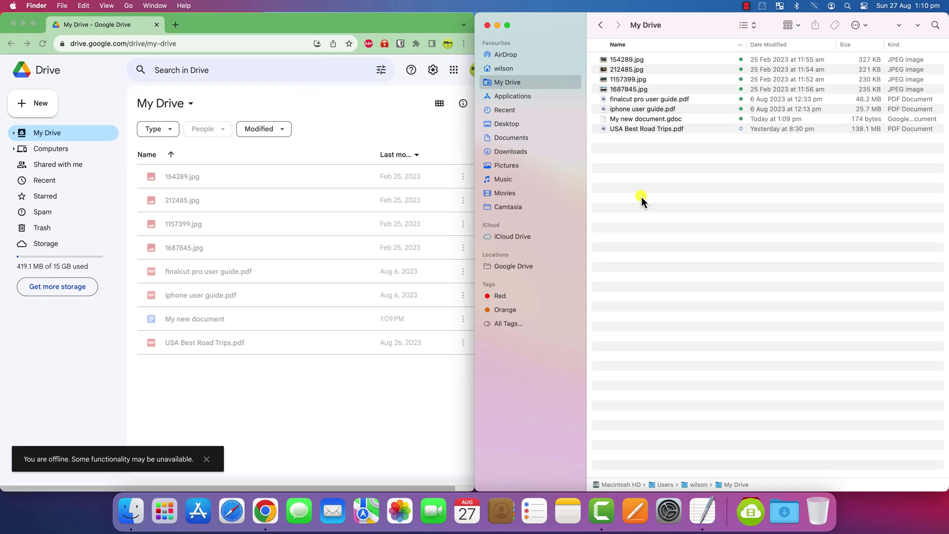
- Write a sentence in TextEdit and save it as offline document.txt in My Drive
{"action": "left_click", "coordinate": [703, 512]}
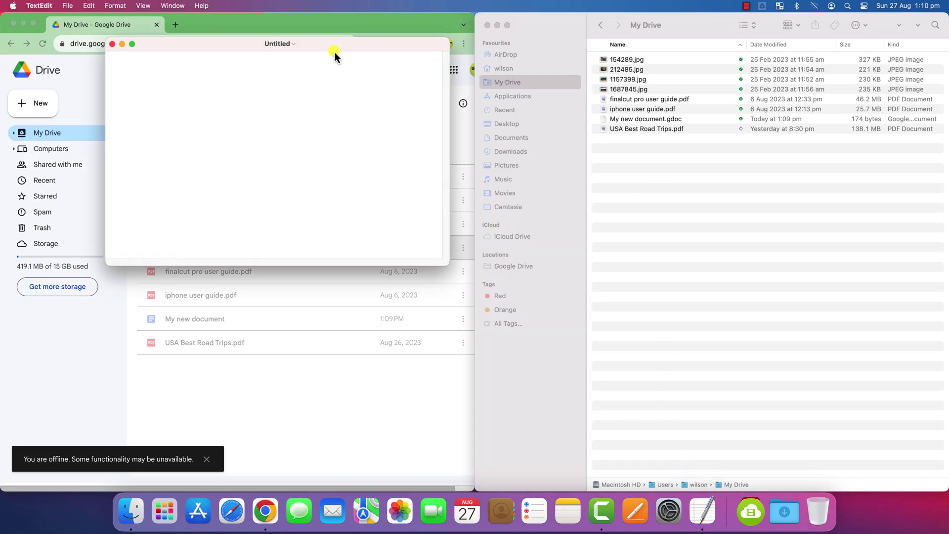
{"action": "left_click_drag", "start_coordinate": [334, 44], "coordinate": [441, 147]}
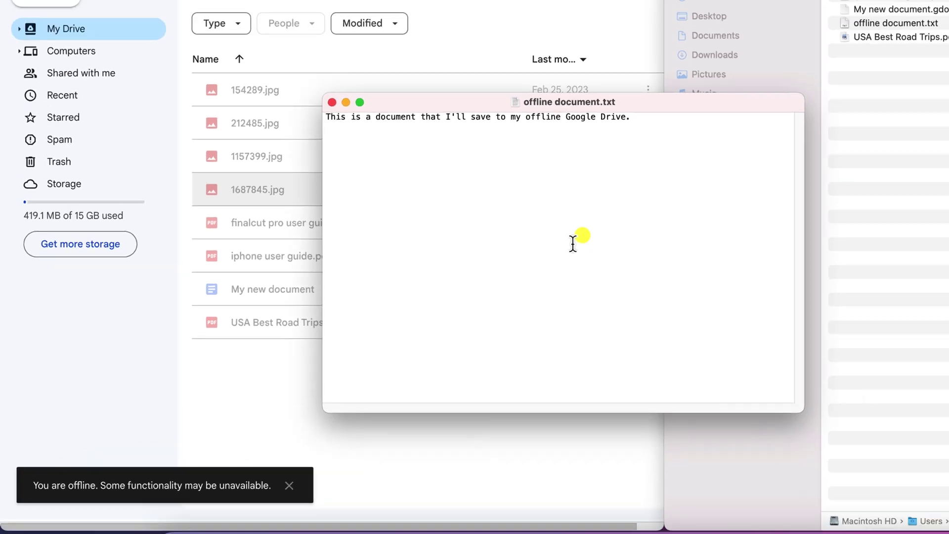
{"action": "key", "text": "super+w"}
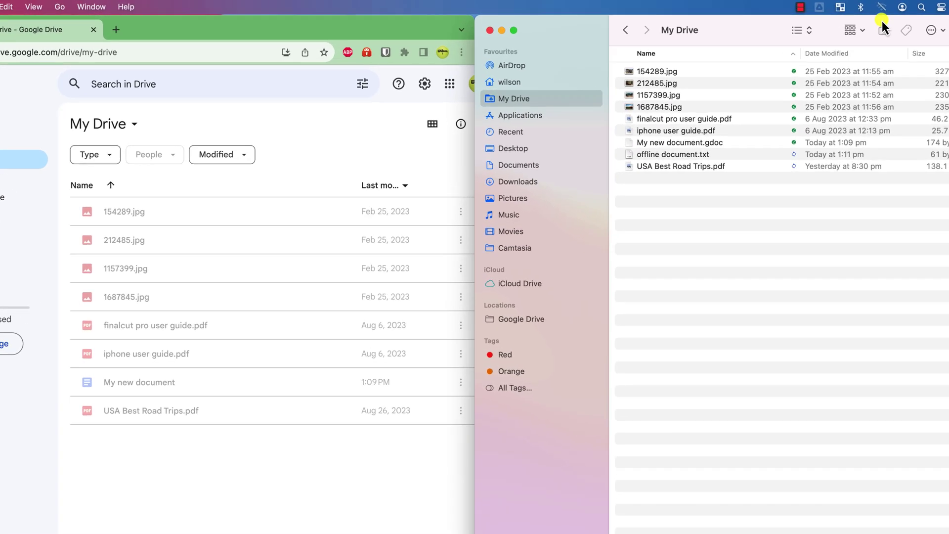
- Turn Wi-Fi back on
{"action": "left_click", "coordinate": [814, 6]}
{"action": "left_click", "coordinate": [910, 31]}
{"action": "left_click", "coordinate": [727, 255]}
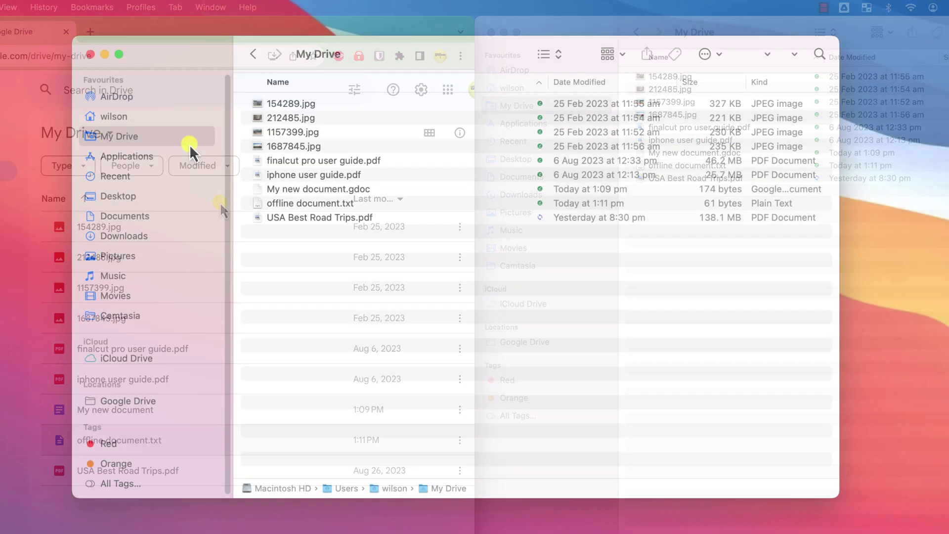
- Remove the old My Drive favourite and drag My Drive from the wilson home folder into Favourites
{"action": "right_click", "coordinate": [188, 141]}
{"action": "left_click", "coordinate": [216, 190]}
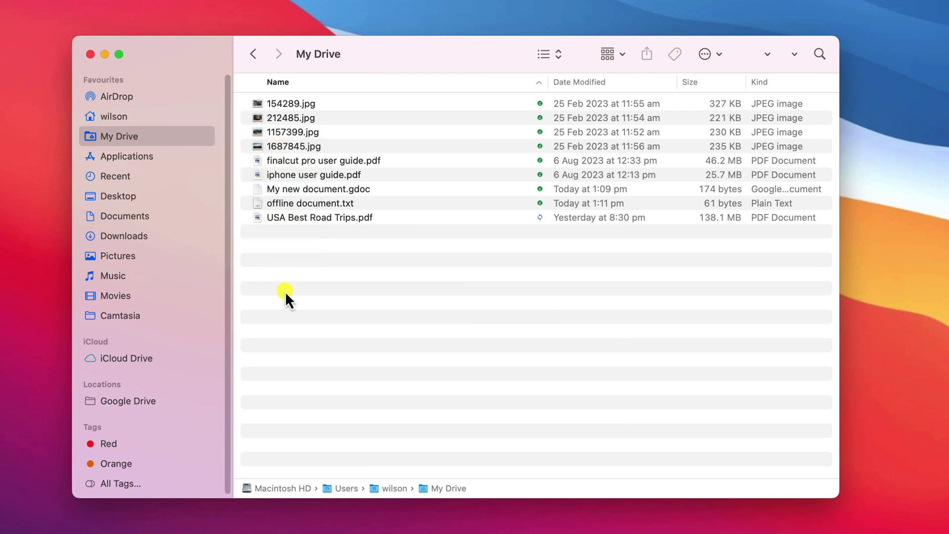
{"action": "left_click", "coordinate": [127, 116]}
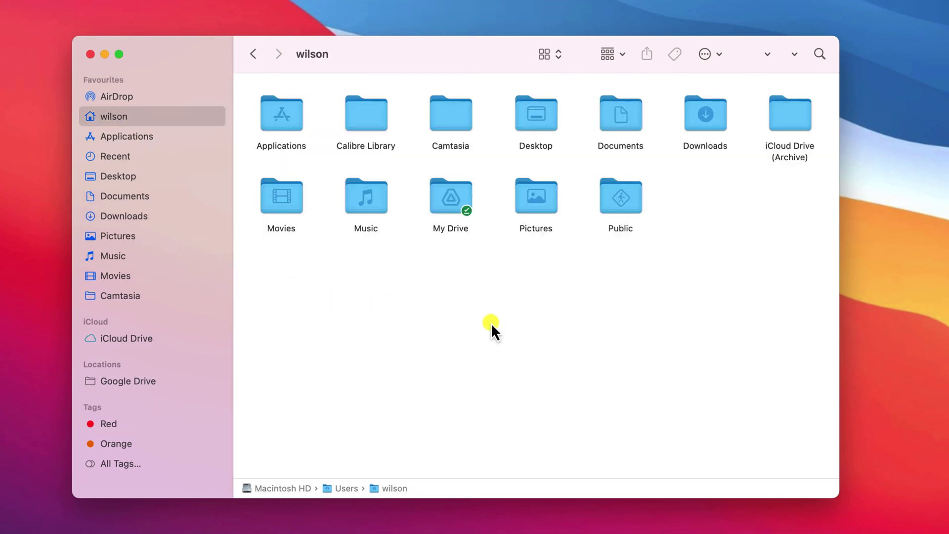
{"action": "left_click_drag", "start_coordinate": [452, 198], "coordinate": [188, 130]}
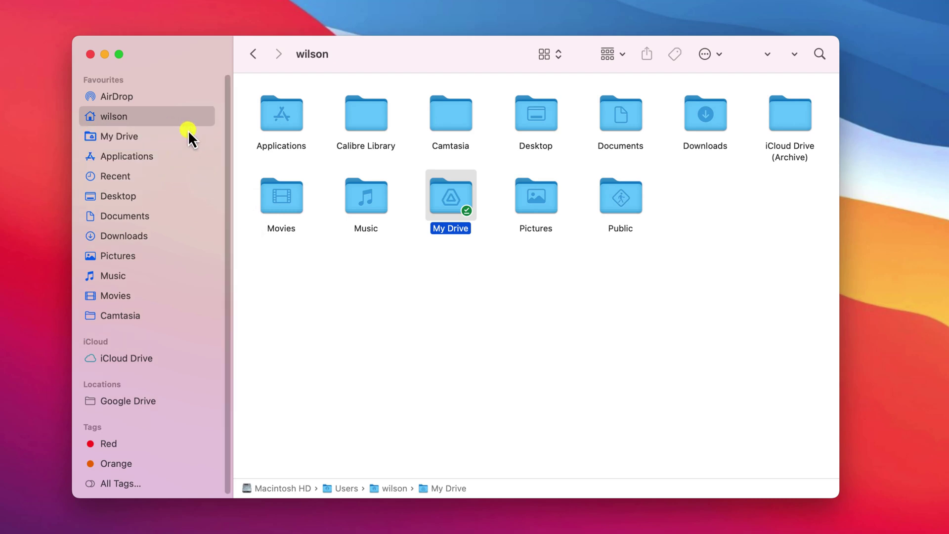
{"action": "left_click", "coordinate": [348, 302]}
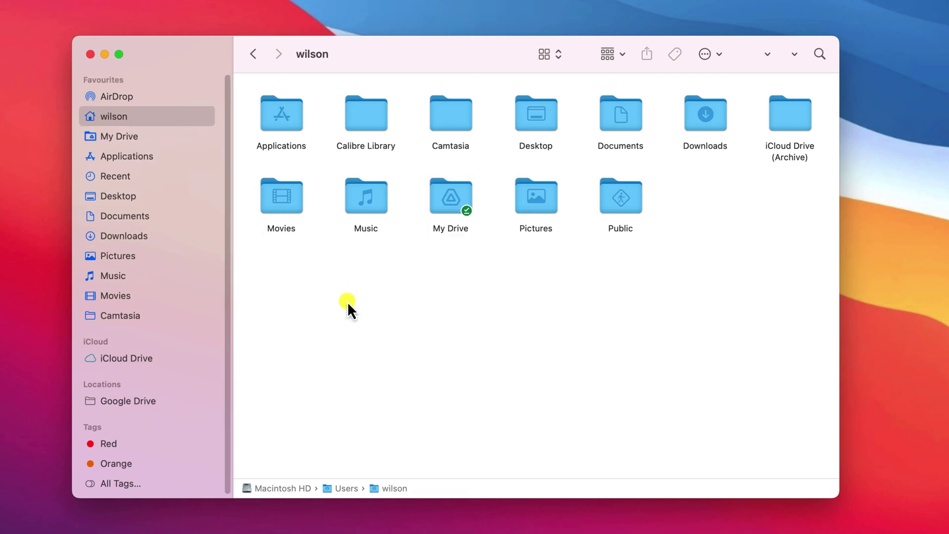
- Browse the Google Drive location, look inside My Drive, then return to the location
{"action": "left_click", "coordinate": [137, 400]}
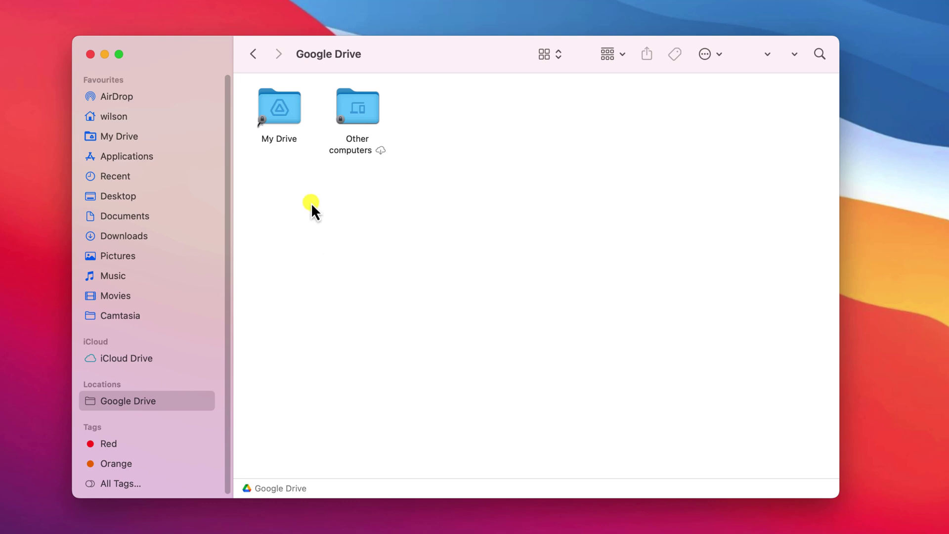
{"action": "double_click", "coordinate": [283, 109]}
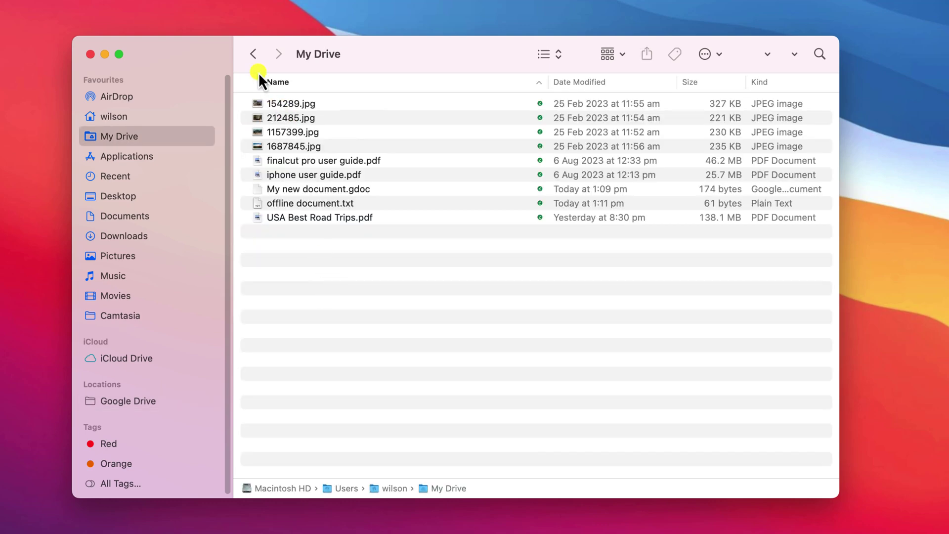
{"action": "left_click", "coordinate": [251, 56]}
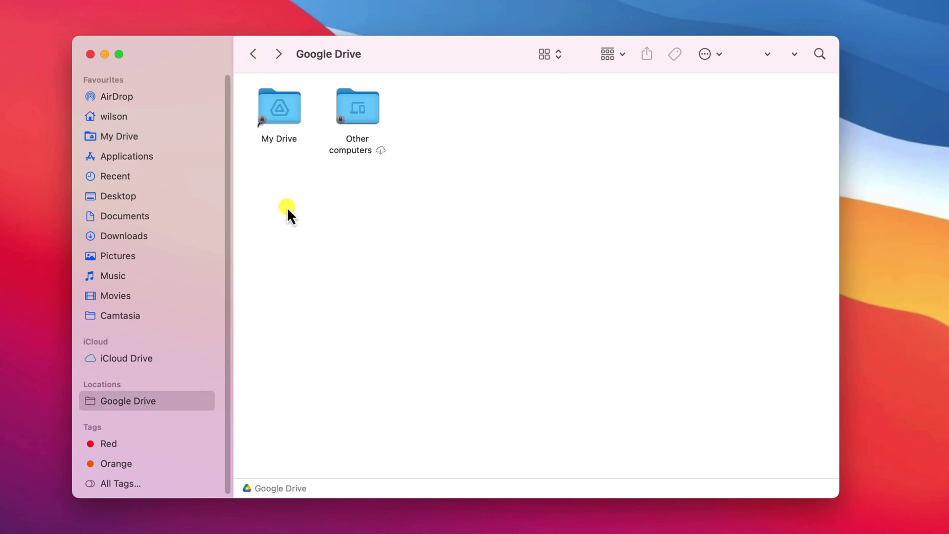
- Expand My MacBook and My PC inside Other computers to reveal their not-downloaded folders
{"action": "double_click", "coordinate": [366, 109]}
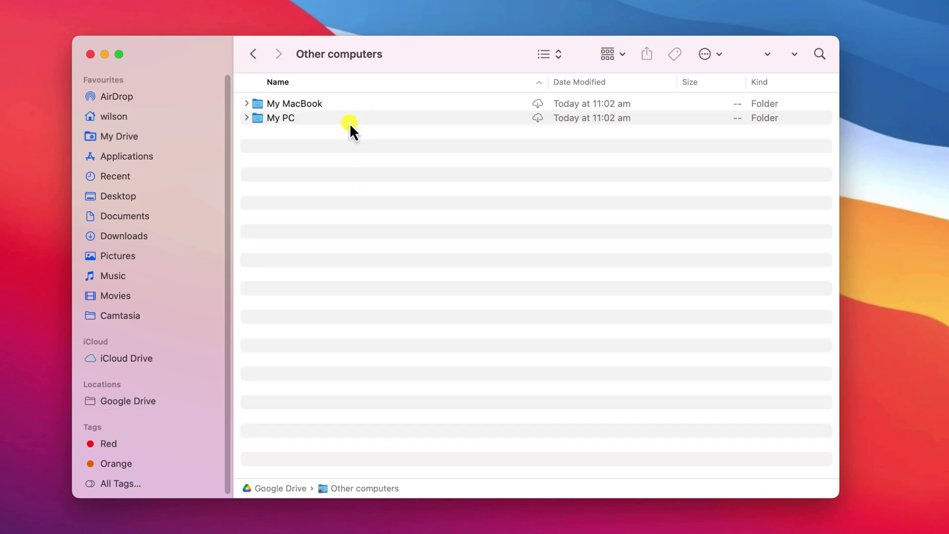
{"action": "key", "text": "Down"}
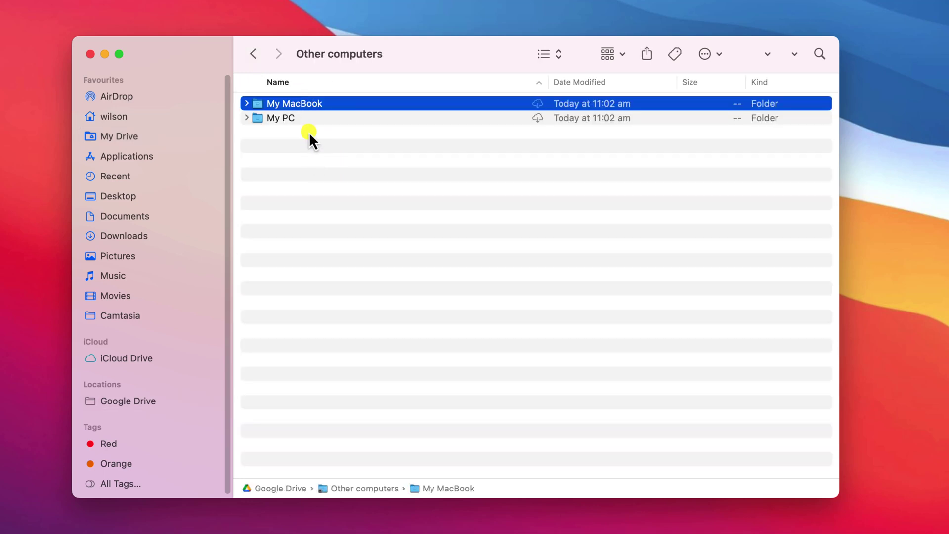
{"action": "left_click", "coordinate": [247, 103]}
{"action": "left_click", "coordinate": [246, 131]}
{"action": "left_click", "coordinate": [330, 267]}
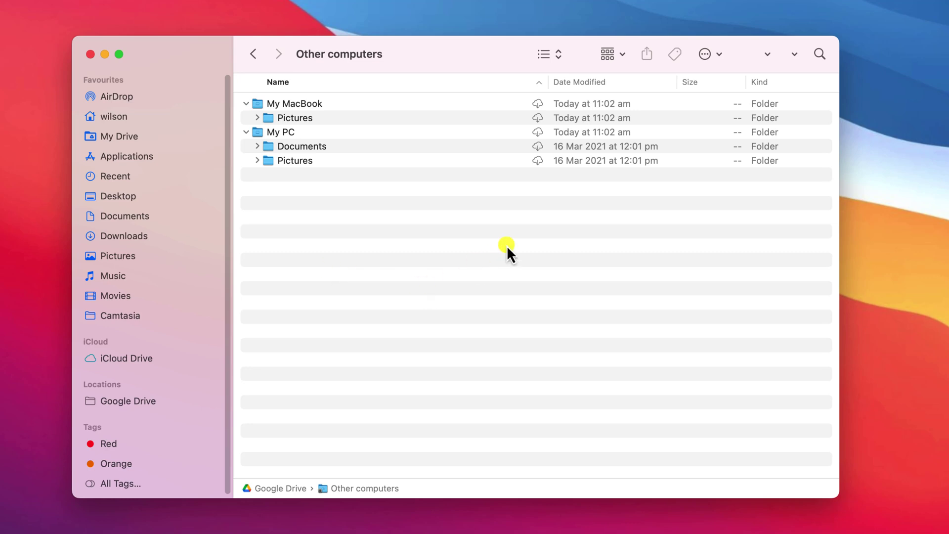
{"action": "mouse_move", "coordinate": [539, 148]}
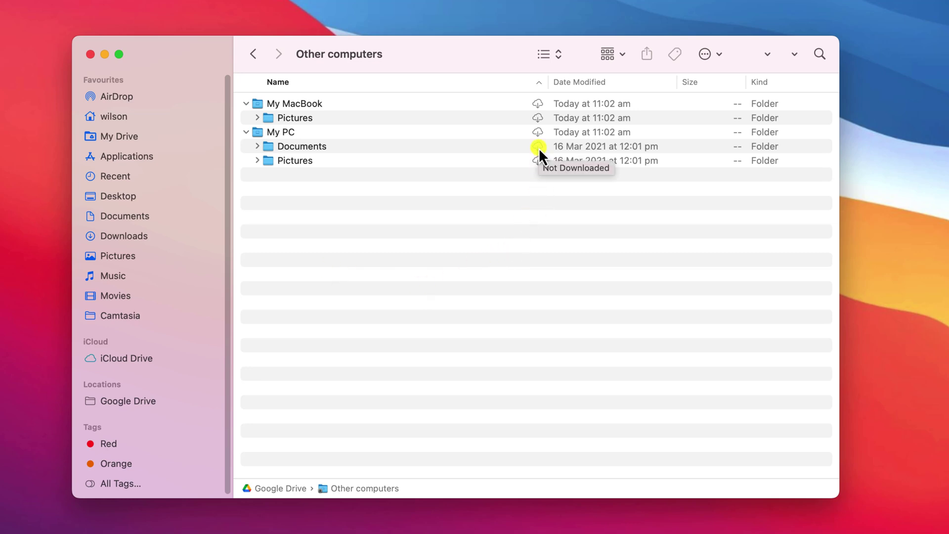